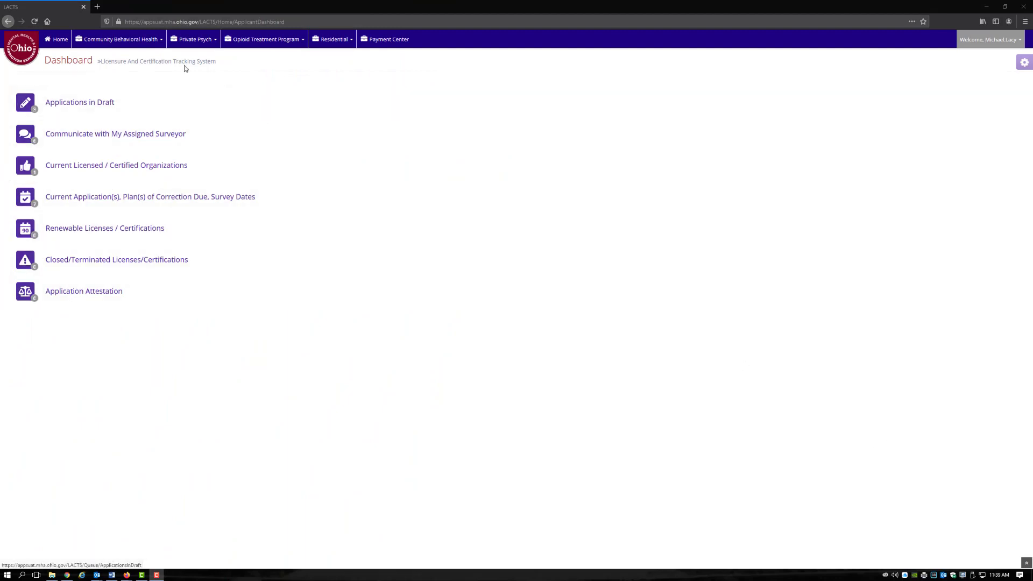
- Reveal the Private Psych menu's Initial application entry from the dashboard navigation bar
{"action": "left_click", "coordinate": [193, 40]}
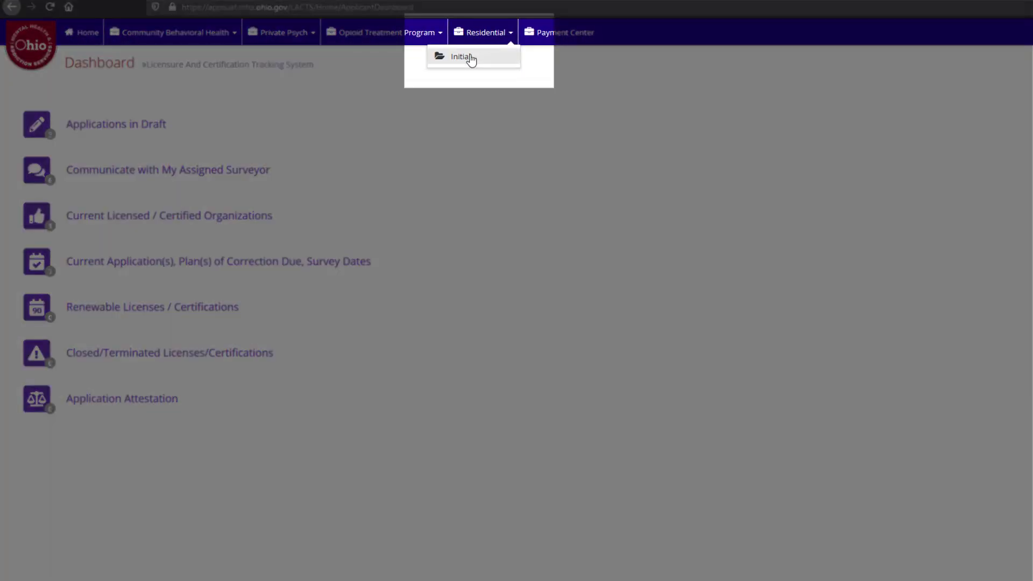
- Answer the Residential Initial questionnaire: accommodation and supervision, both services, children/adolescents, persons with mental illness
{"action": "left_click", "coordinate": [468, 58]}
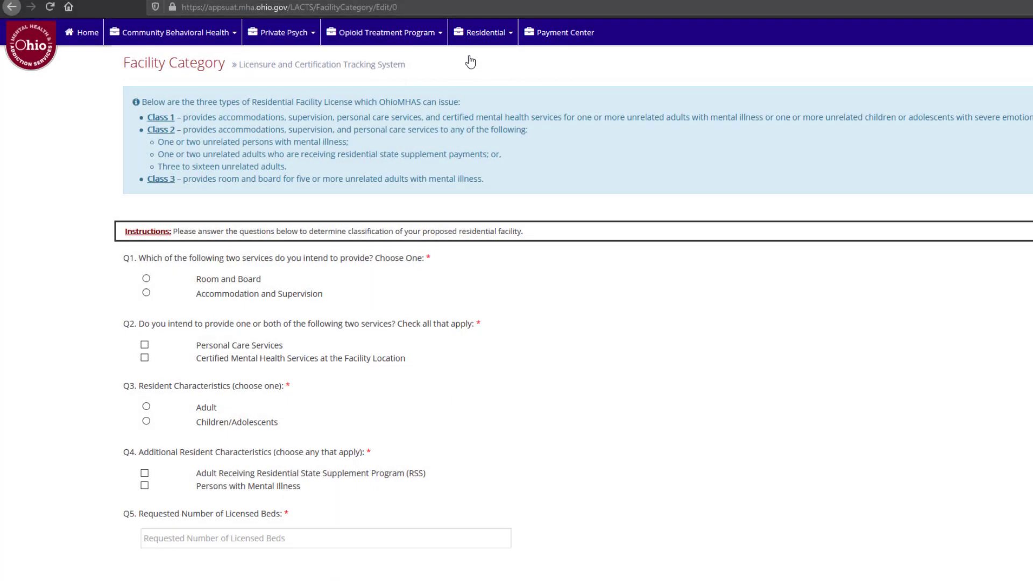
{"action": "left_click", "coordinate": [147, 279]}
{"action": "left_click", "coordinate": [148, 295]}
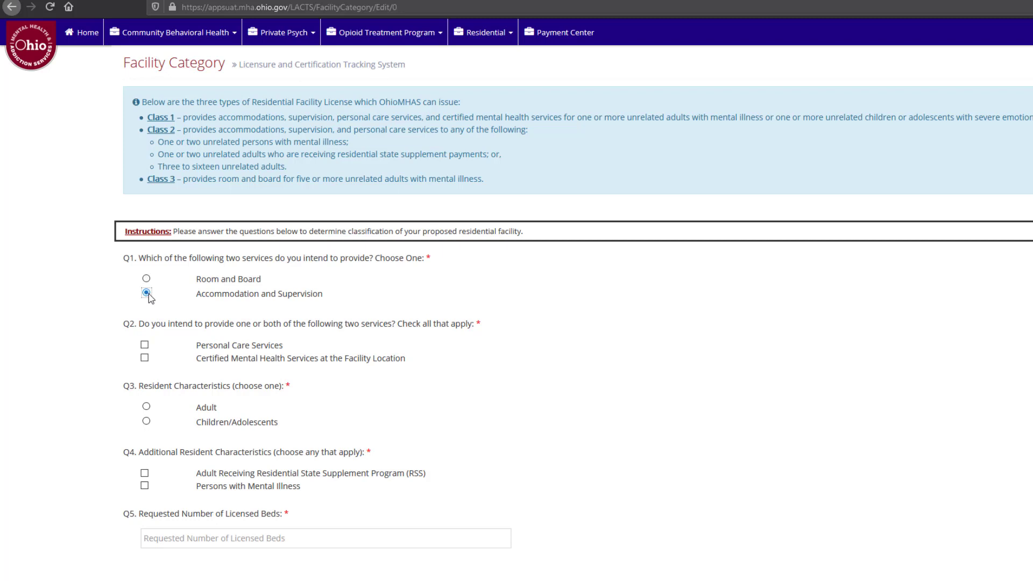
{"action": "left_click", "coordinate": [144, 345]}
{"action": "left_click", "coordinate": [144, 358]}
{"action": "left_click", "coordinate": [146, 421]}
{"action": "left_click", "coordinate": [145, 487]}
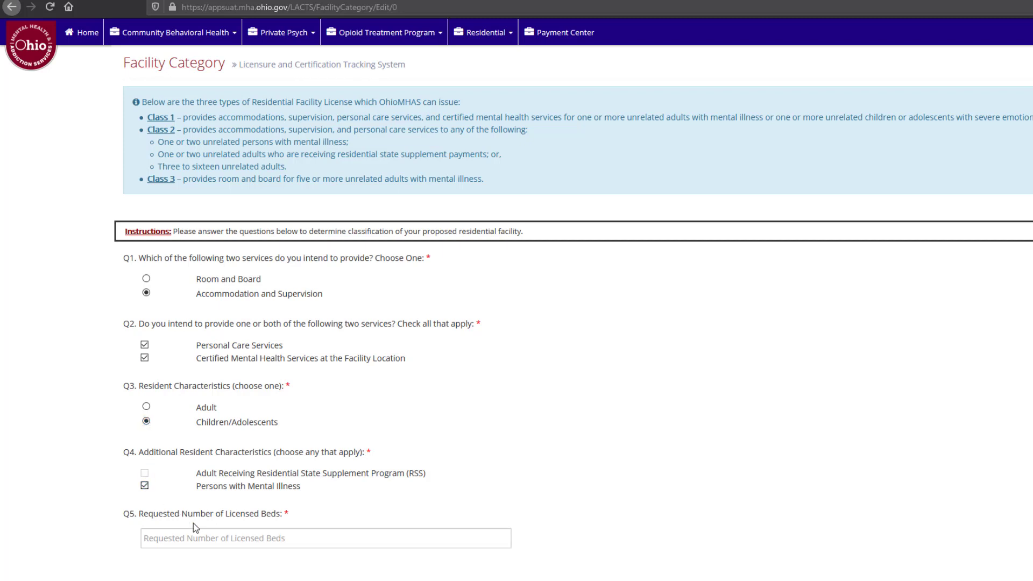
{"action": "scroll", "coordinate": [193, 523], "scroll_direction": "down", "scroll_amount": 3}
- Enter 10 licensed beds and determine the category, yielding Residential Class 1
{"action": "left_click", "coordinate": [193, 299]}
{"action": "type", "text": "1"}
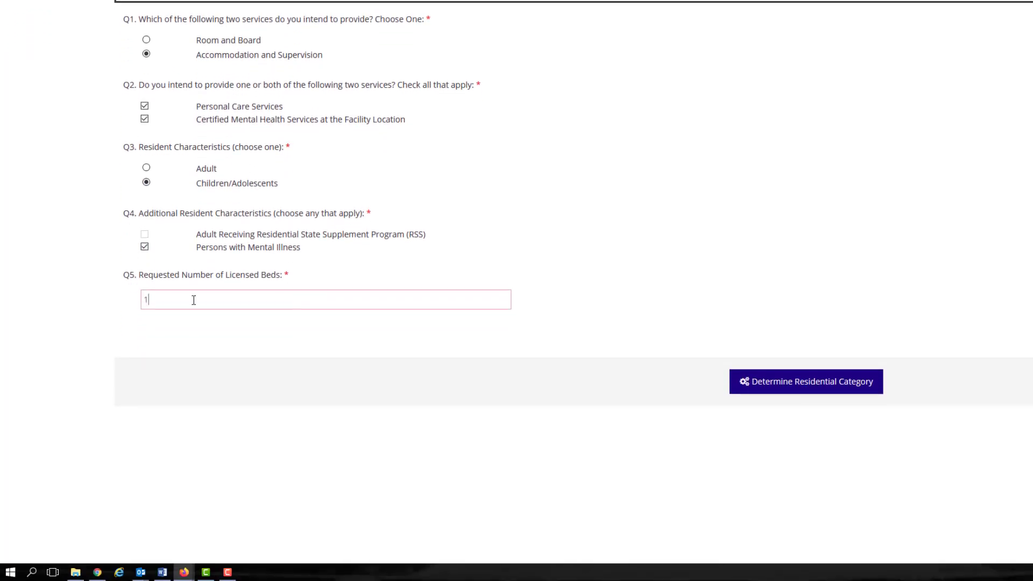
{"action": "type", "text": "0"}
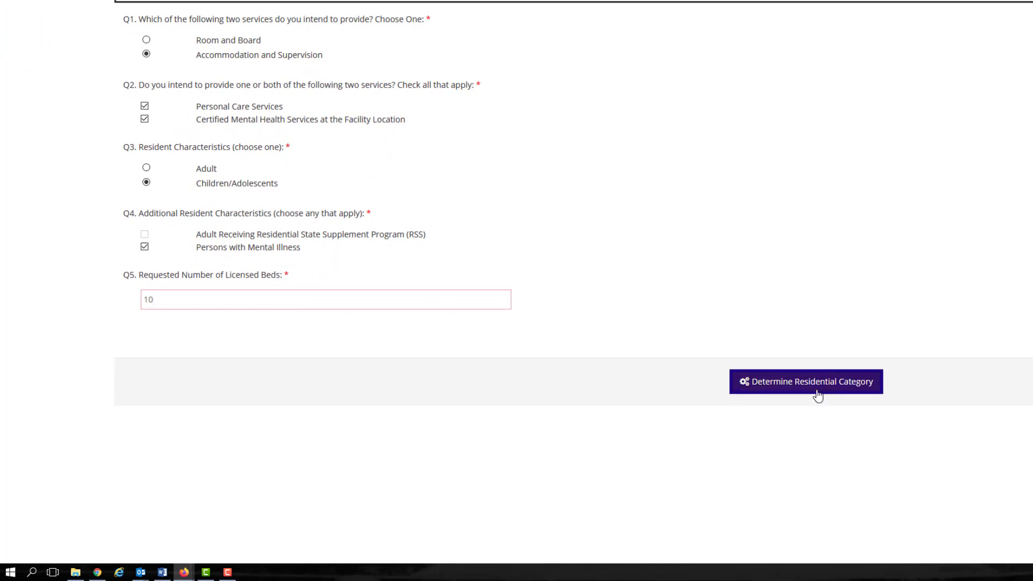
{"action": "left_click", "coordinate": [816, 391]}
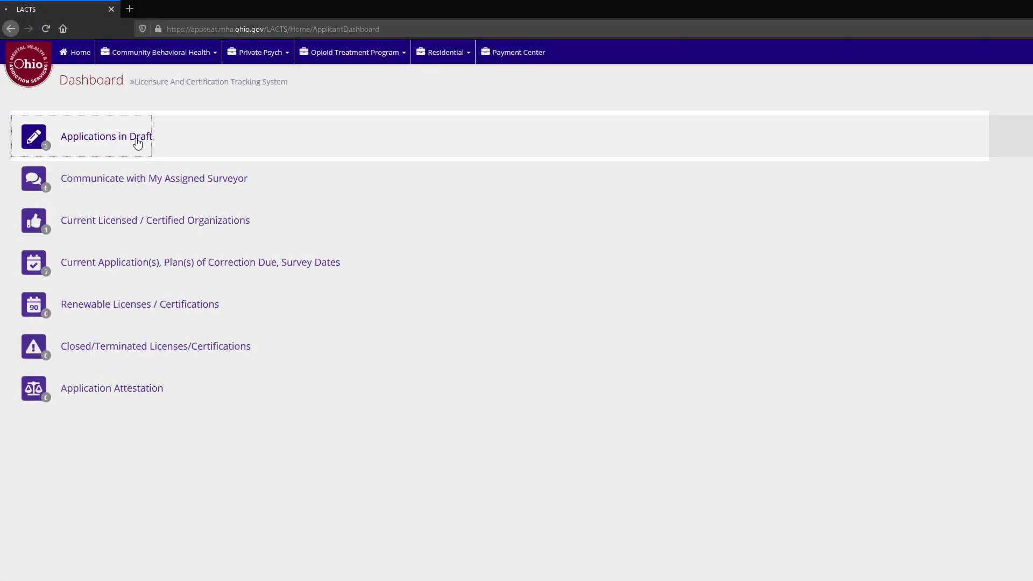
- Edit the first ADELANTE Class 2 renewal draft and go to its Supplemental Questions section
{"action": "left_click", "coordinate": [137, 139]}
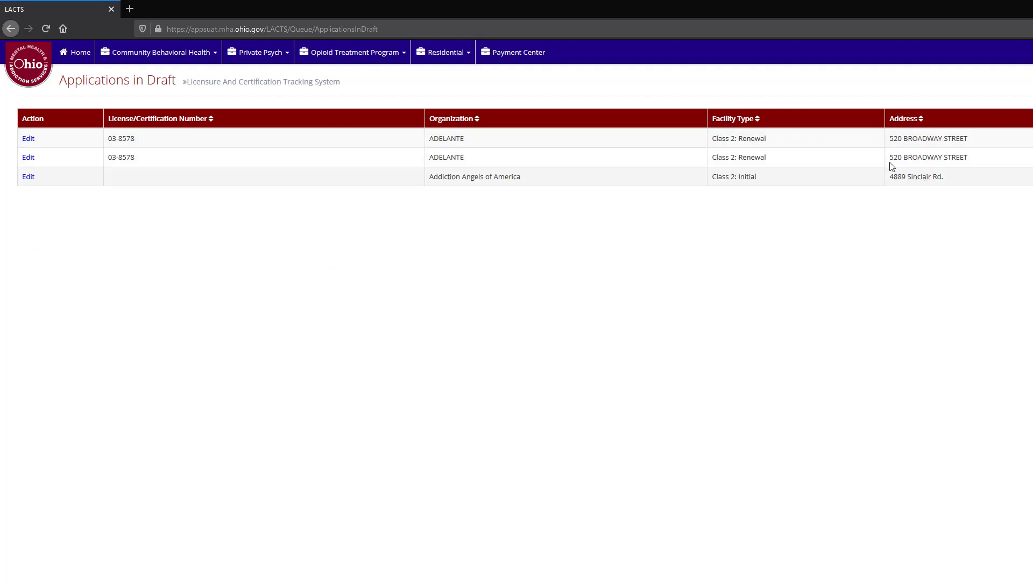
{"action": "left_click", "coordinate": [27, 141]}
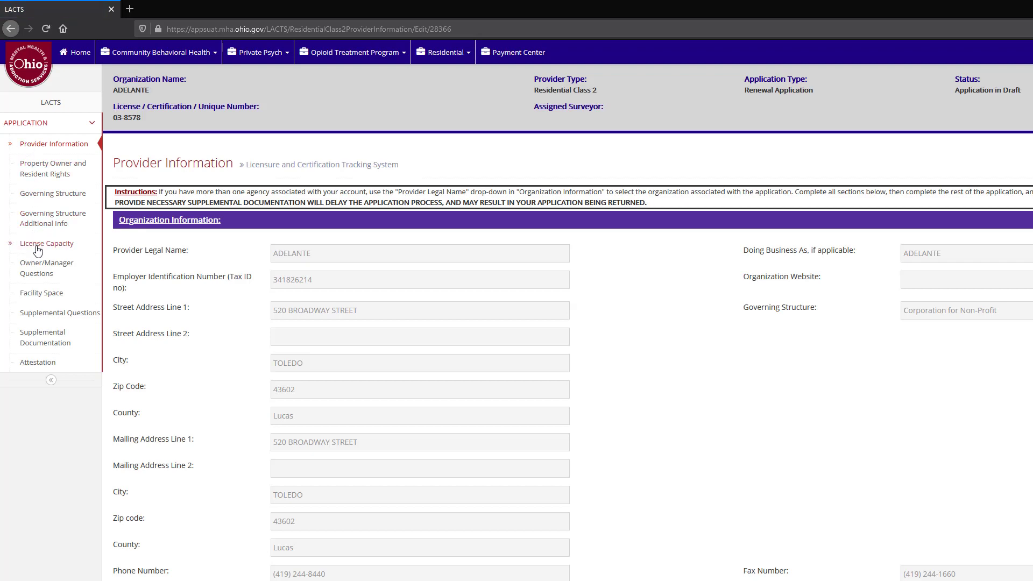
{"action": "left_click", "coordinate": [41, 319]}
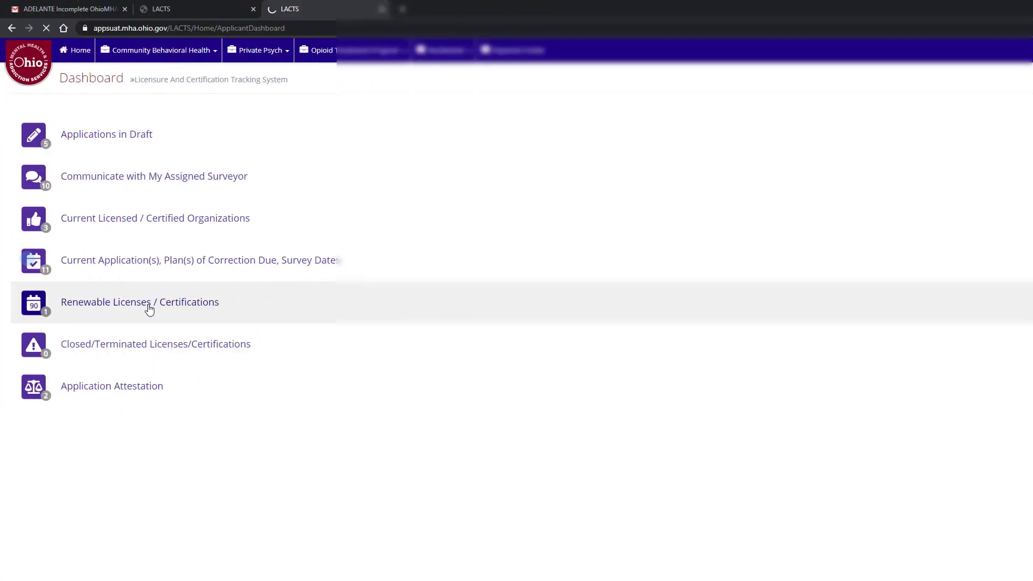
- Renew the Addiction Angels of America license from the Renewable Licenses / Certifications list
{"action": "left_click", "coordinate": [150, 310]}
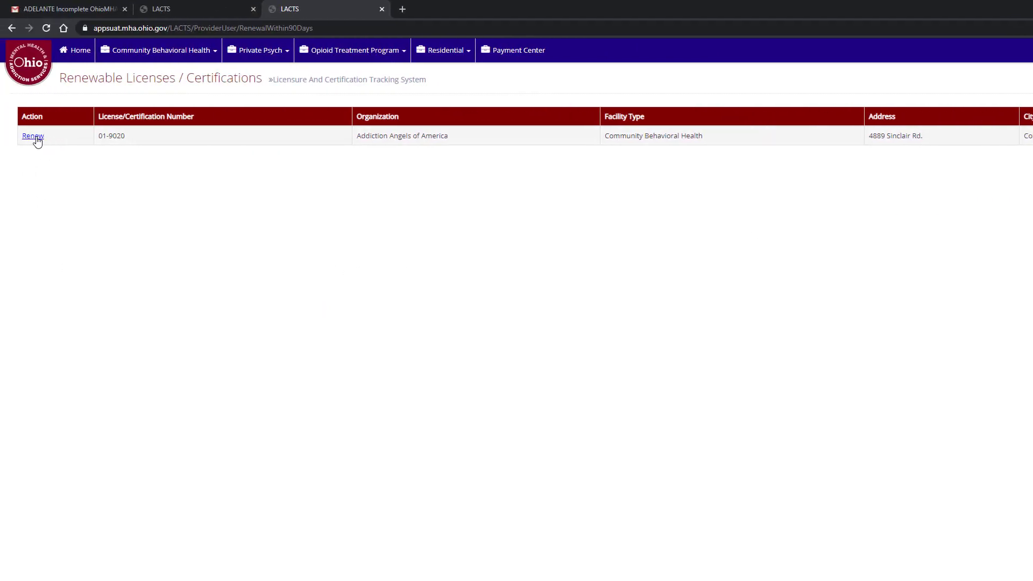
{"action": "left_click", "coordinate": [35, 139]}
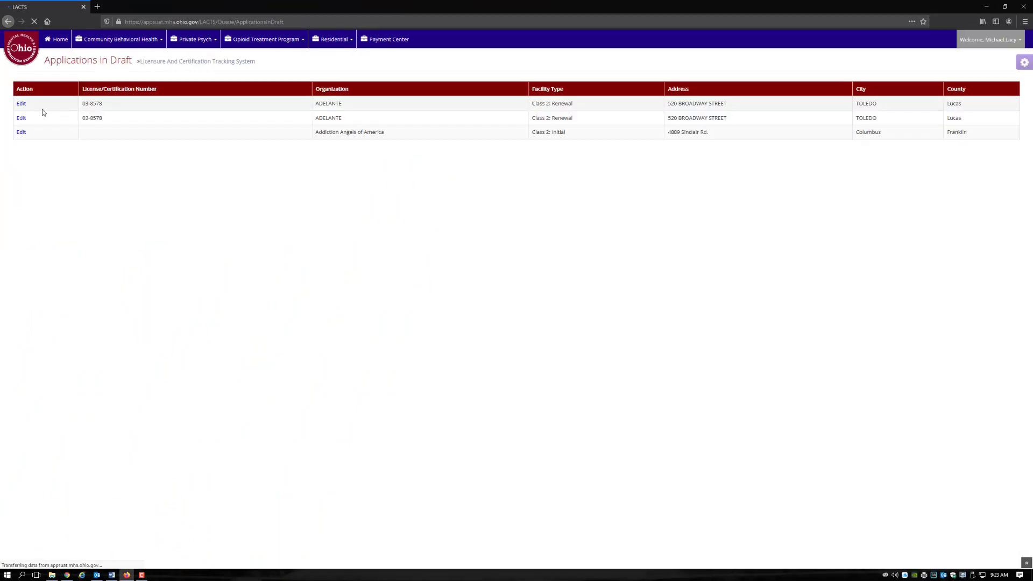
- Set the ADELANTE draft's current household members to 05 on License Capacity, save, and list Applications in Draft
{"action": "left_click", "coordinate": [21, 104]}
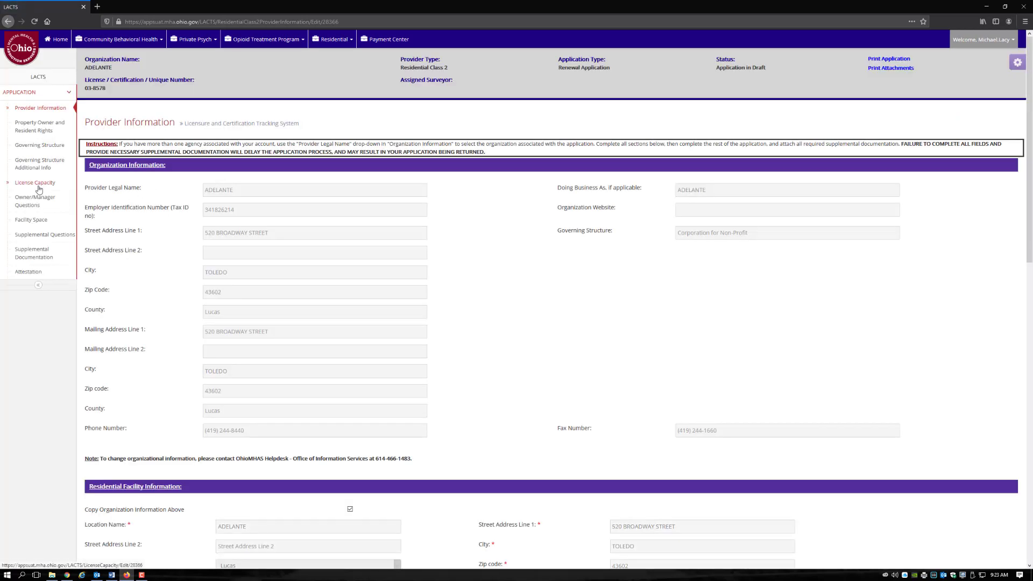
{"action": "left_click", "coordinate": [38, 186]}
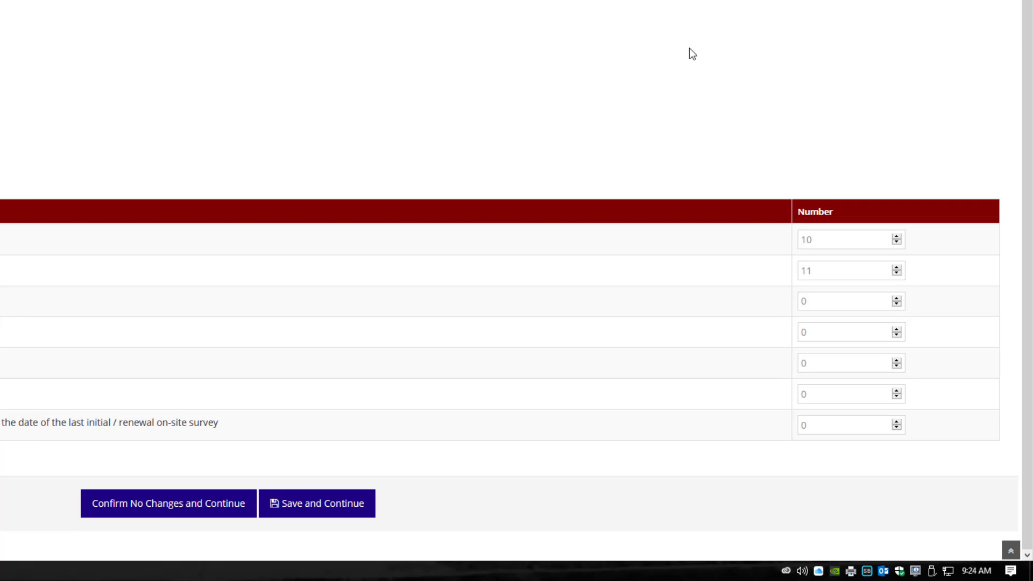
{"action": "left_click", "coordinate": [828, 301]}
{"action": "double_click", "coordinate": [809, 303]}
{"action": "double_click", "coordinate": [823, 273]}
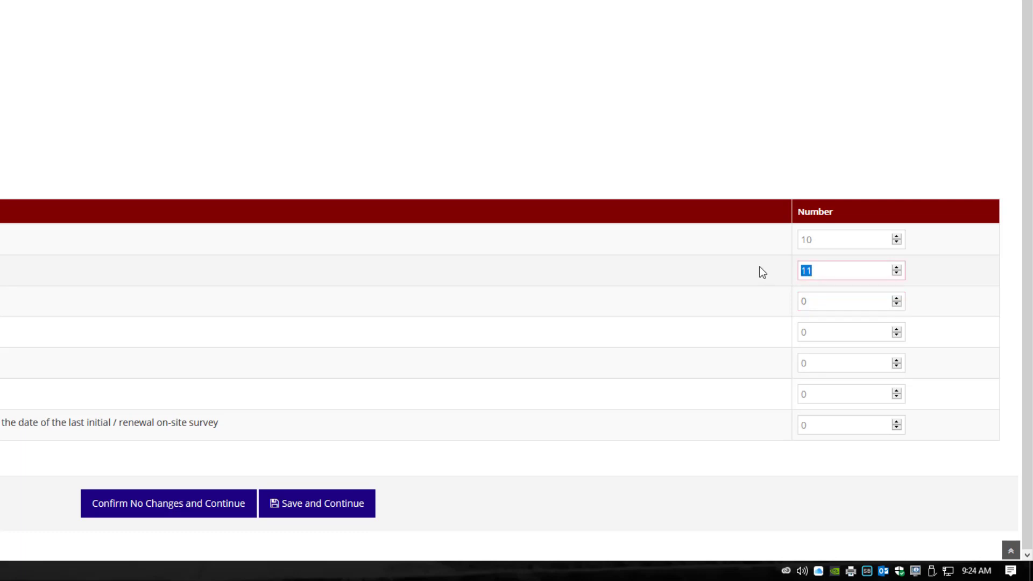
{"action": "type", "text": "05"}
{"action": "left_click", "coordinate": [627, 485]}
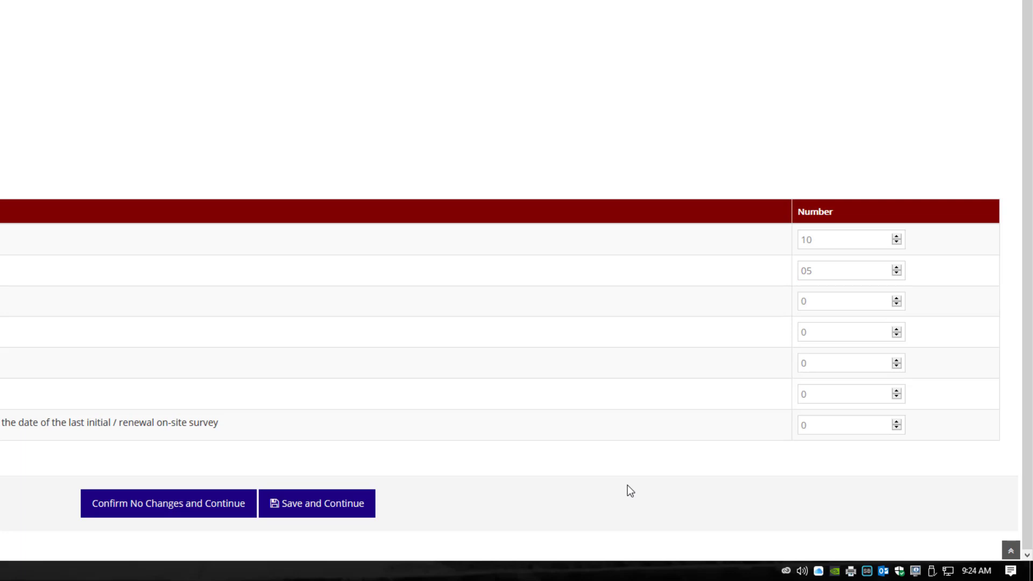
{"action": "left_click", "coordinate": [371, 520]}
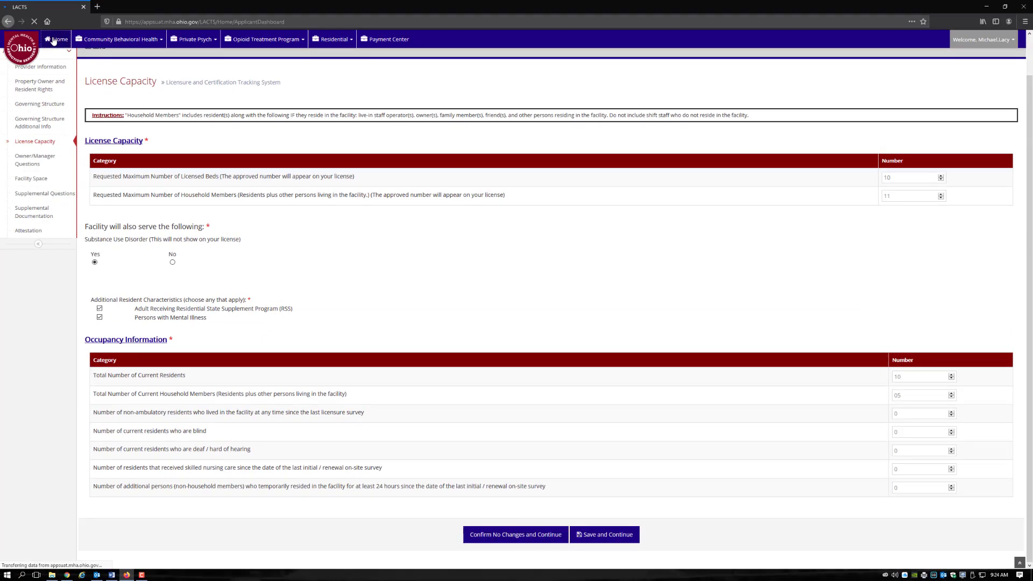
{"action": "left_click", "coordinate": [84, 105]}
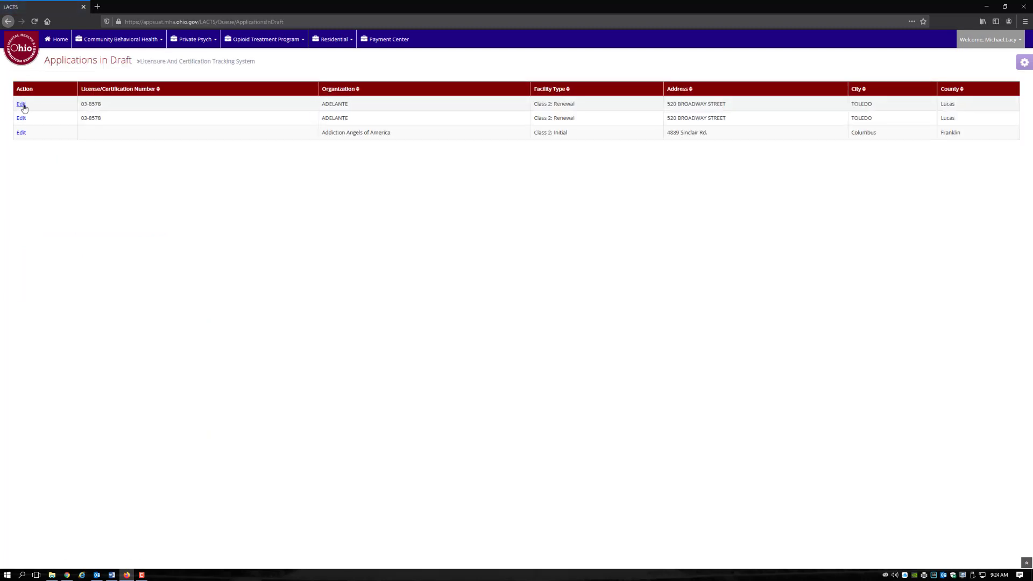
- Lower the ADELANTE draft's household members to 5 with the spinner and save the License Capacity page
{"action": "left_click", "coordinate": [22, 104]}
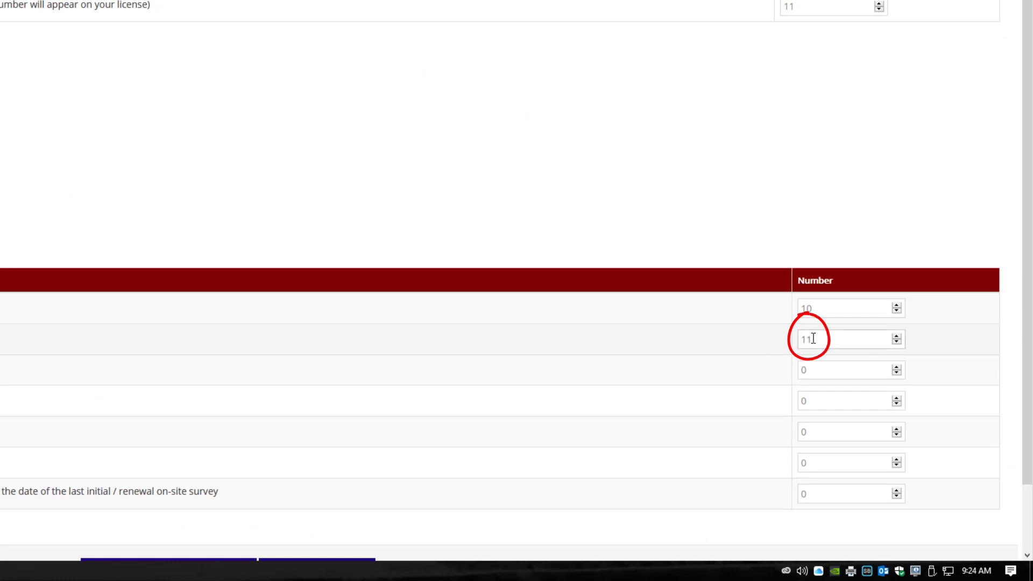
{"action": "left_click", "coordinate": [896, 343]}
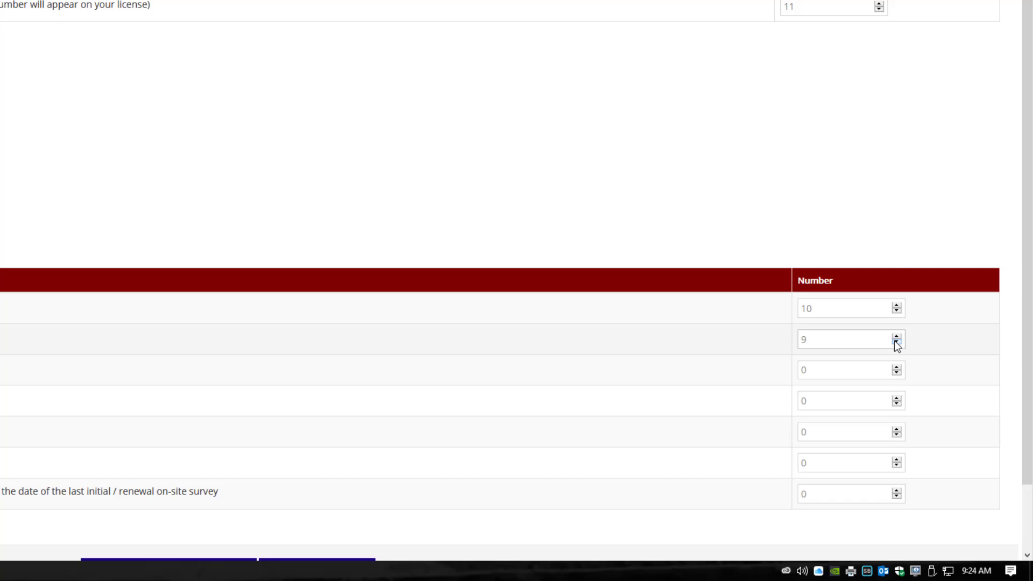
{"action": "left_click", "coordinate": [896, 343]}
{"action": "left_click", "coordinate": [896, 342]}
{"action": "left_click", "coordinate": [897, 343]}
{"action": "left_click", "coordinate": [896, 342]}
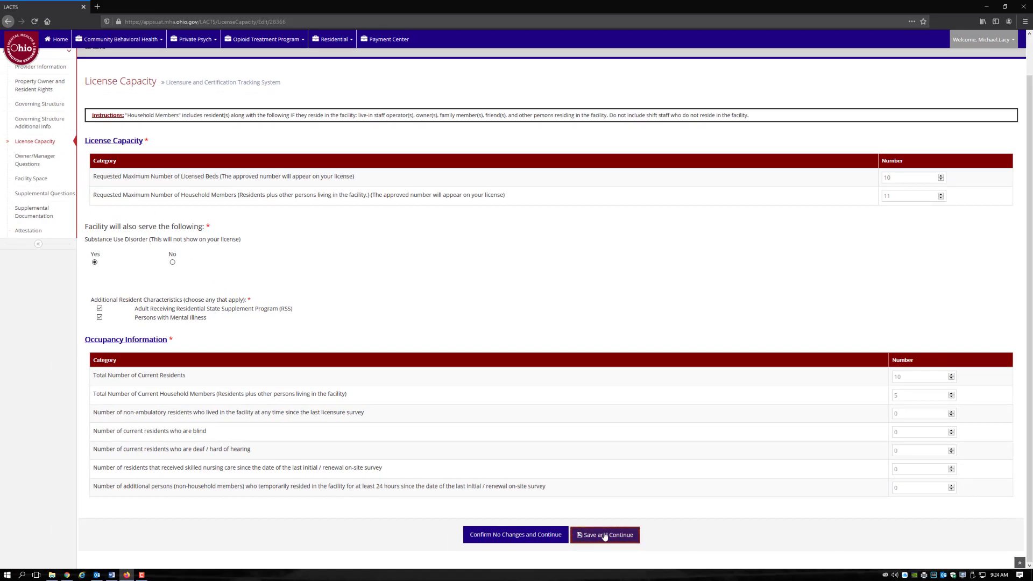
{"action": "left_click", "coordinate": [606, 537]}
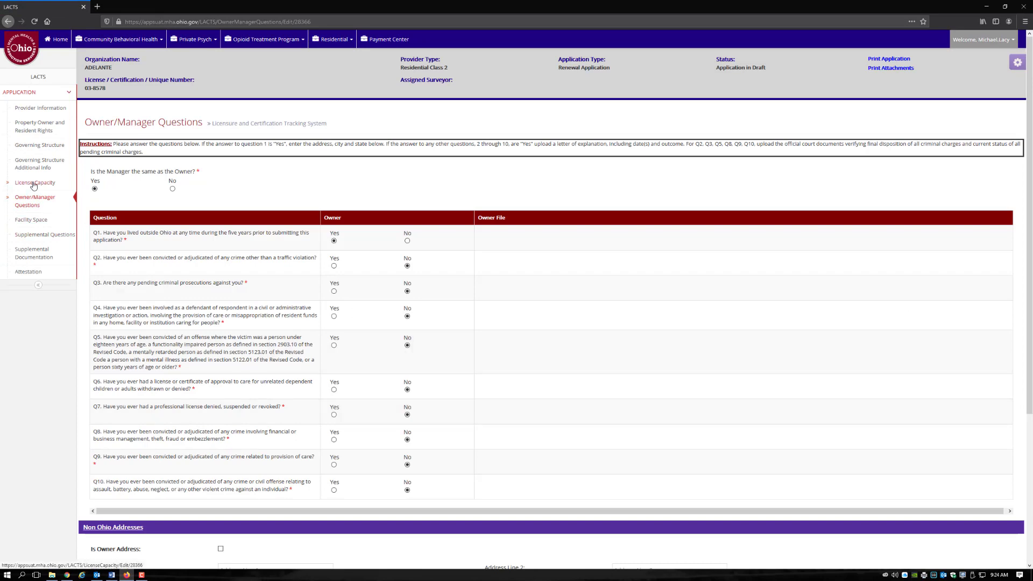
{"action": "left_click", "coordinate": [33, 185]}
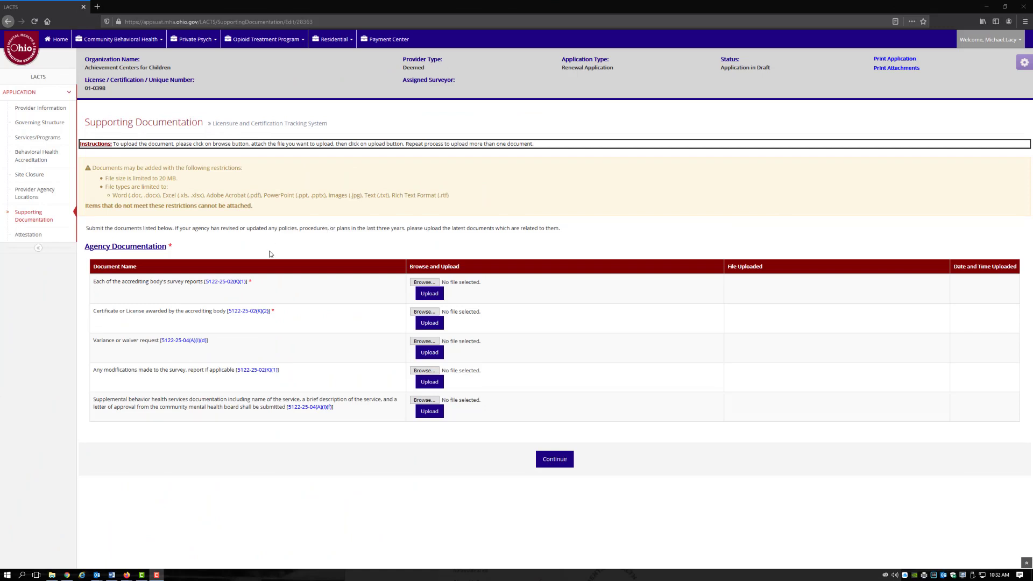
- Upload Documents > Upload_File.docx as the accrediting body's survey reports and continue to Attestation
{"action": "left_click", "coordinate": [424, 283]}
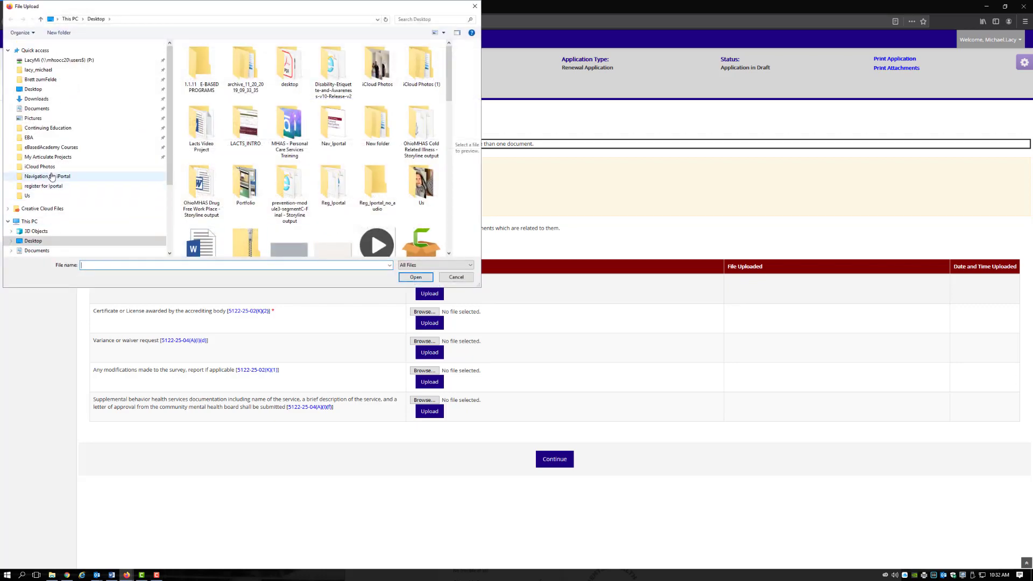
{"action": "mouse_move", "coordinate": [43, 176]}
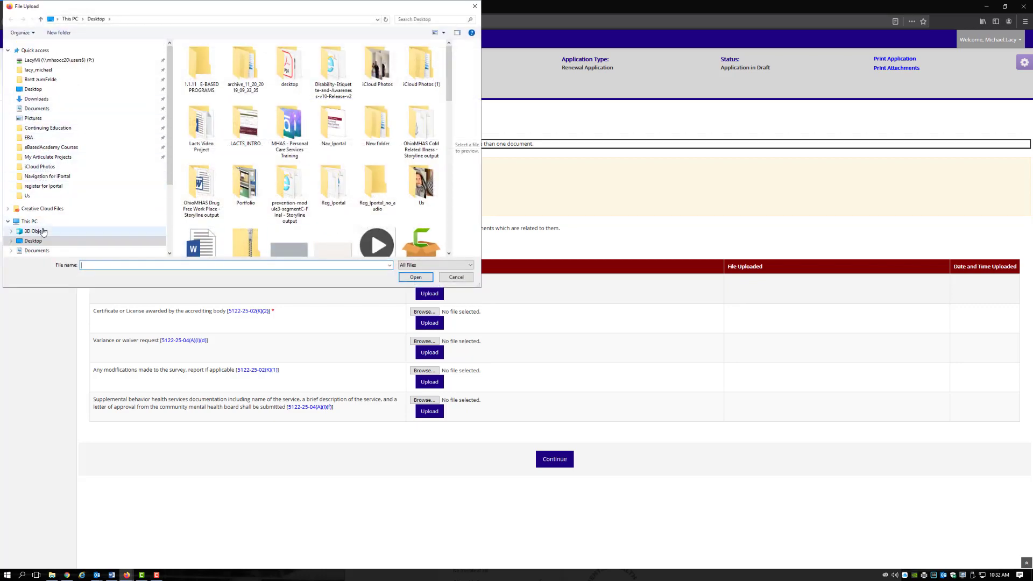
{"action": "left_click", "coordinate": [36, 250]}
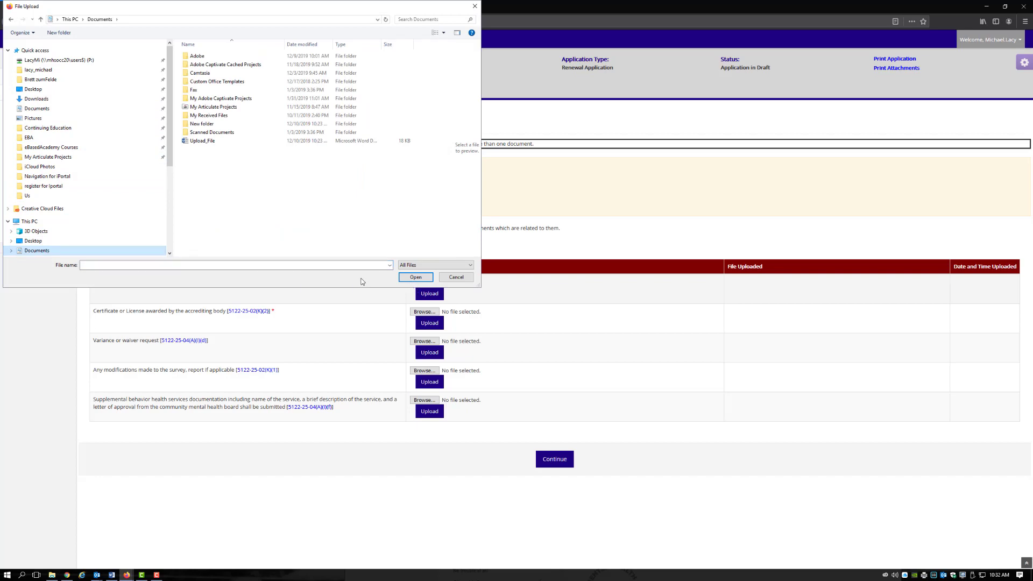
{"action": "left_click", "coordinate": [204, 141]}
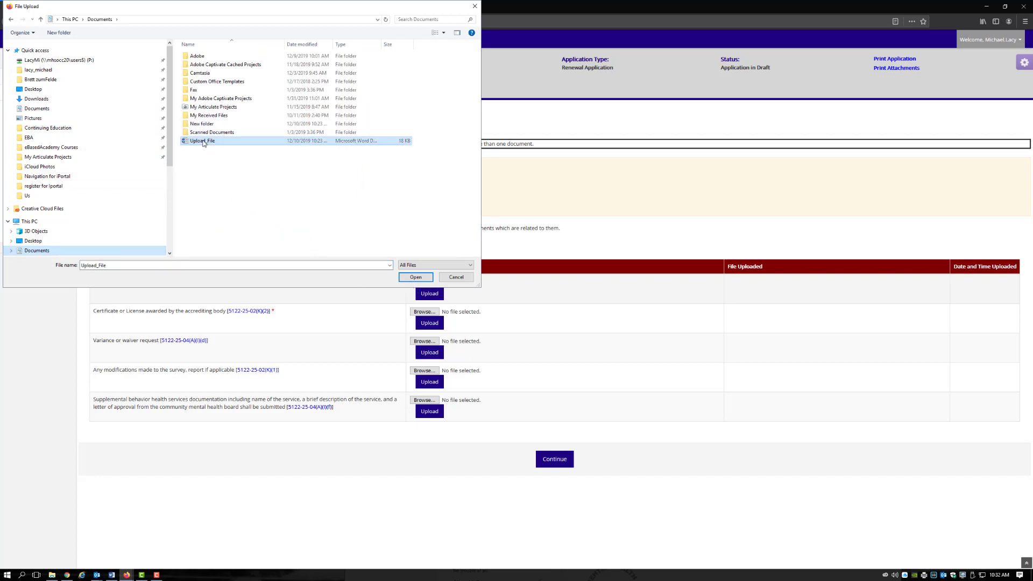
{"action": "left_click", "coordinate": [416, 277]}
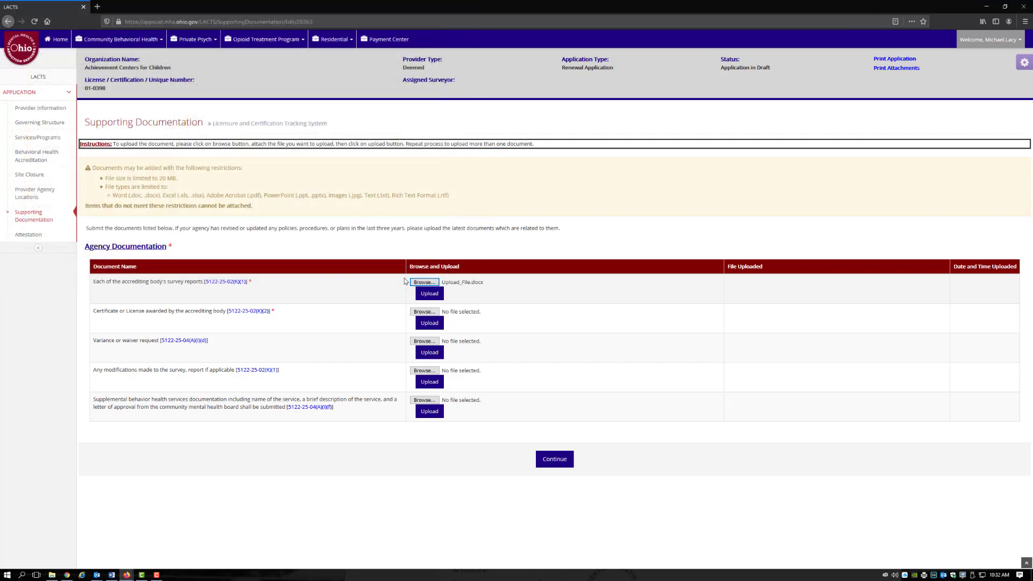
{"action": "left_click", "coordinate": [433, 296]}
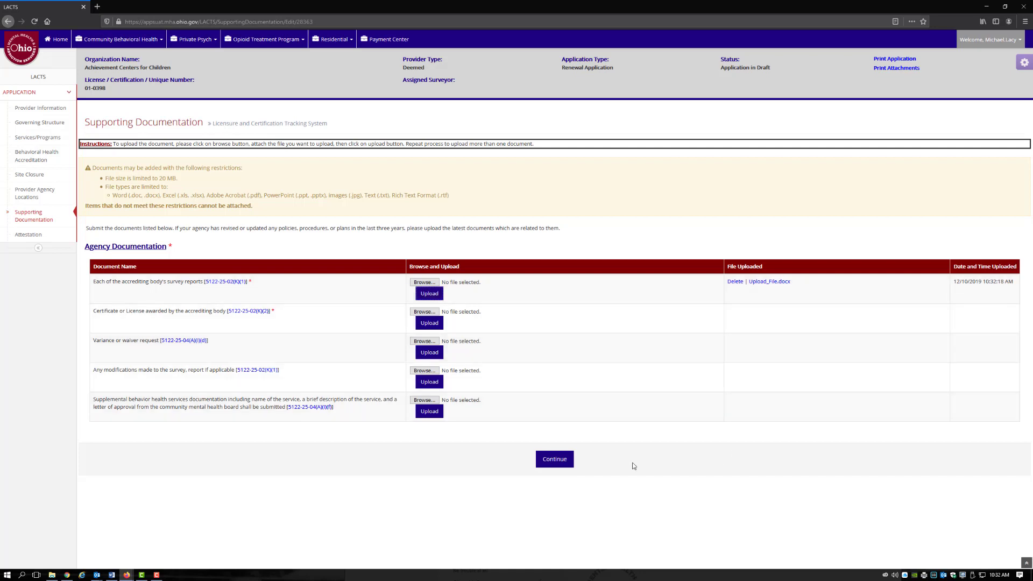
{"action": "left_click", "coordinate": [544, 459]}
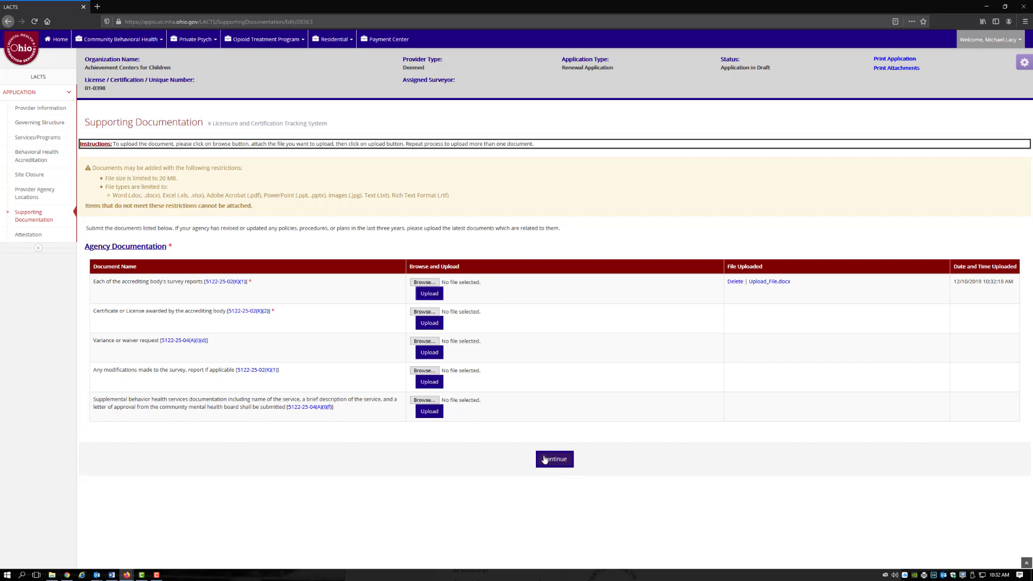